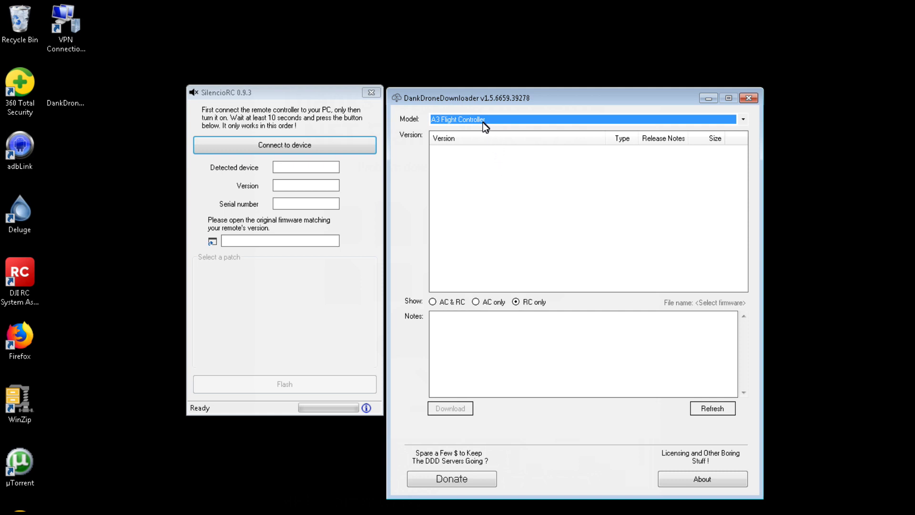
Download the RC firmware 01.04.0300 for the Mavic Pro (Incl Platinum and Alpine) to the Desktop and close the downloader
{"action": "left_click", "coordinate": [511, 119]}
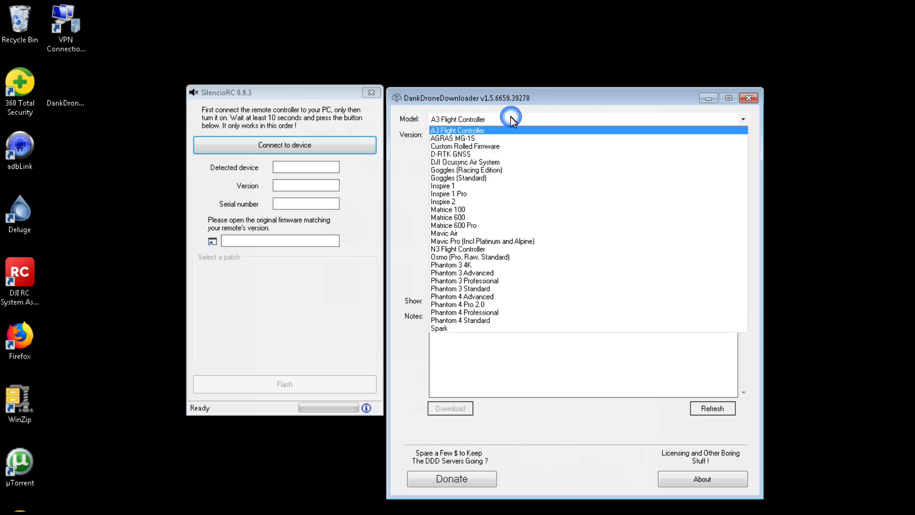
{"action": "left_click", "coordinate": [468, 242]}
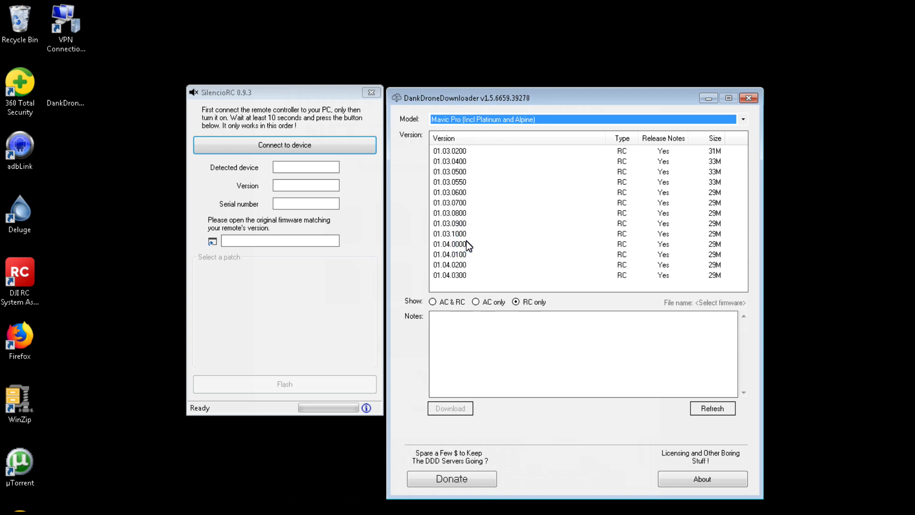
{"action": "left_click", "coordinate": [459, 276]}
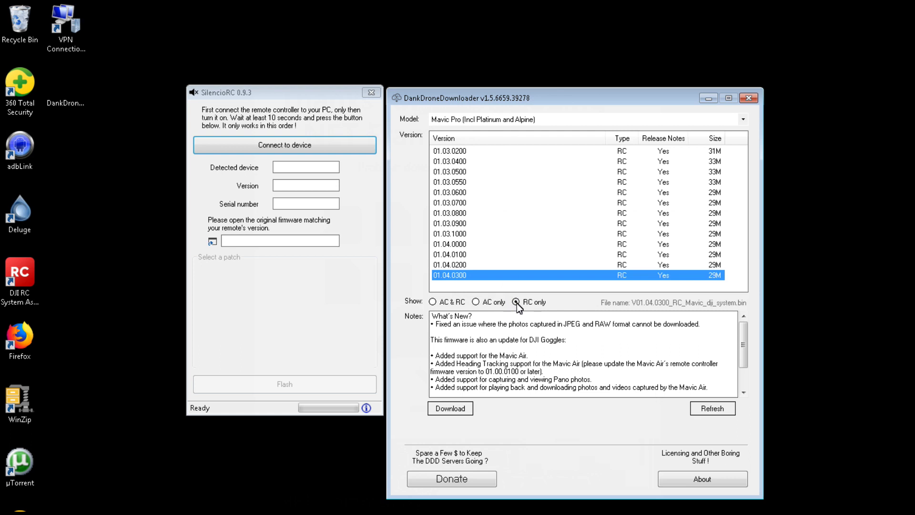
{"action": "left_click", "coordinate": [445, 411]}
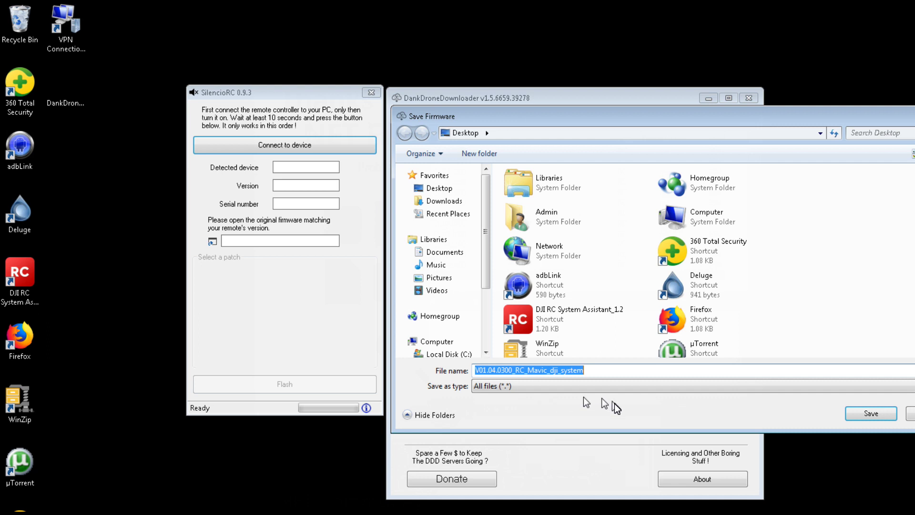
{"action": "left_click", "coordinate": [867, 415]}
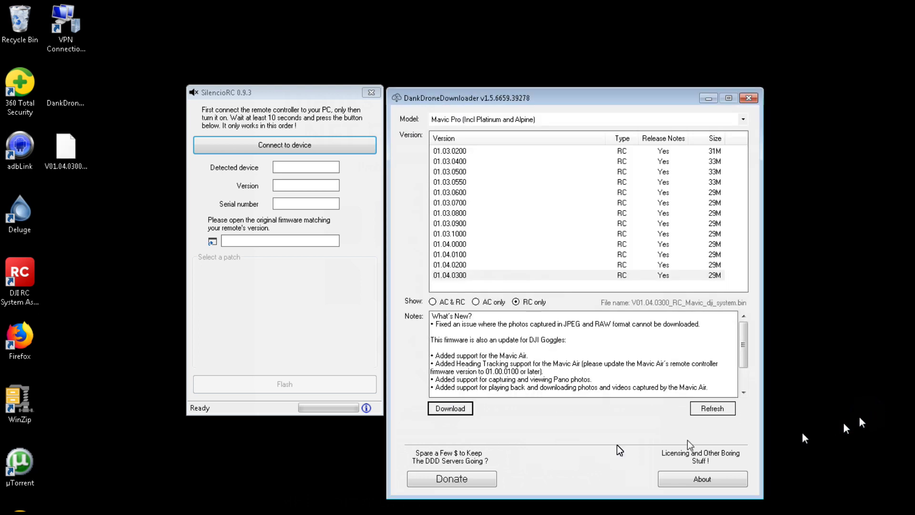
{"action": "left_click", "coordinate": [749, 98]}
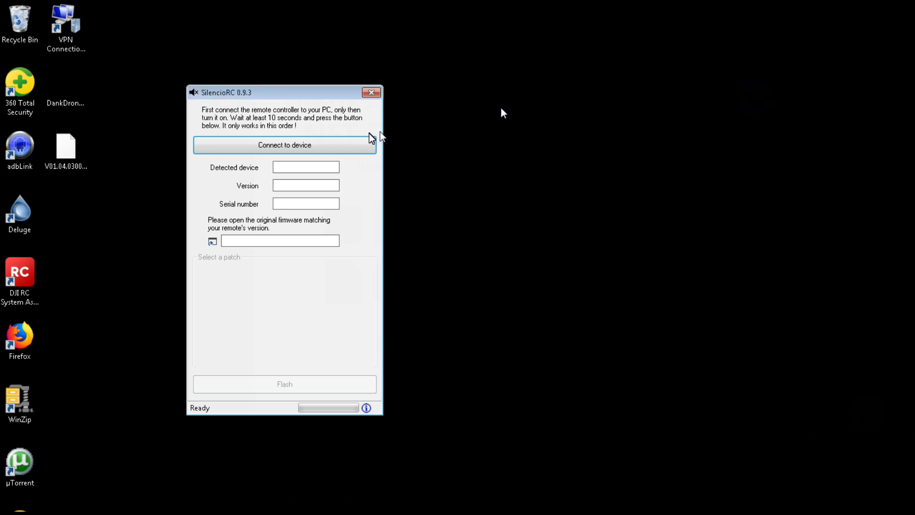
Try to connect SilencioRC to the remote controller
{"action": "left_click", "coordinate": [70, 167]}
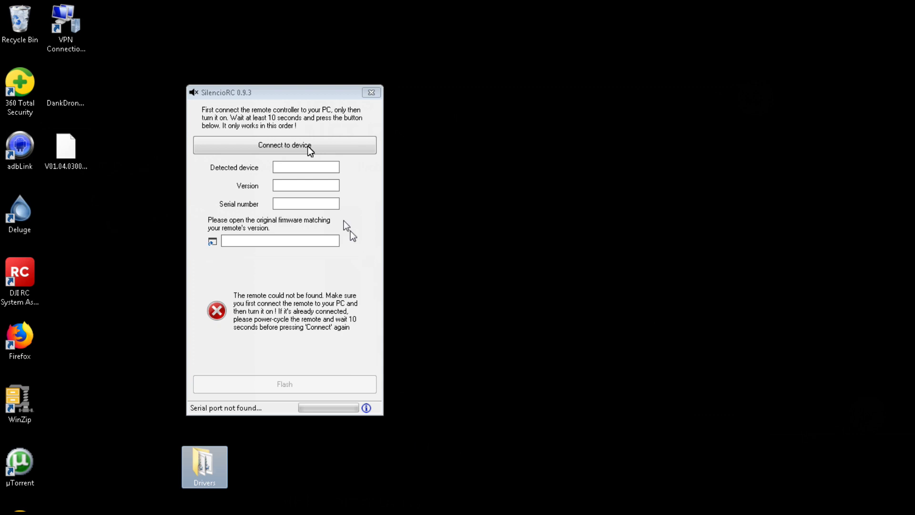
{"action": "left_click", "coordinate": [290, 145]}
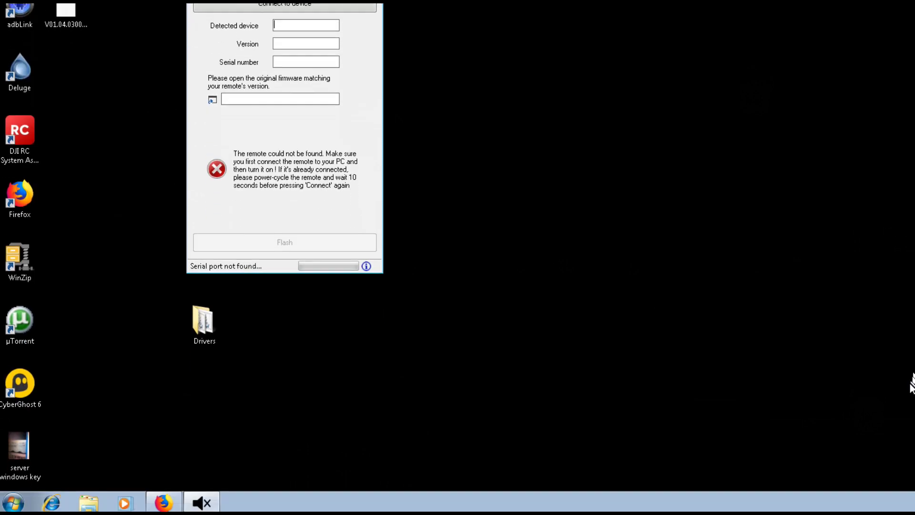
Search Windows for Device Manager and open it
{"action": "left_click", "coordinate": [11, 503]}
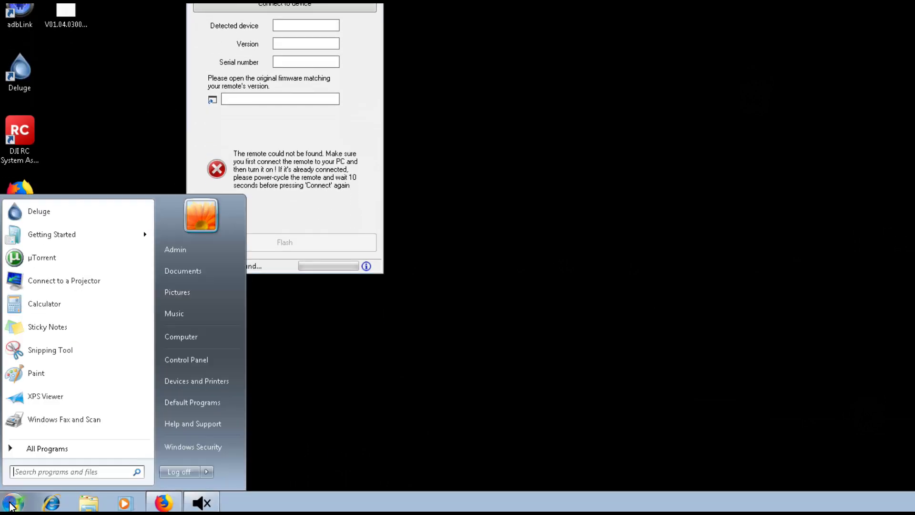
{"action": "type", "text": "device mana"}
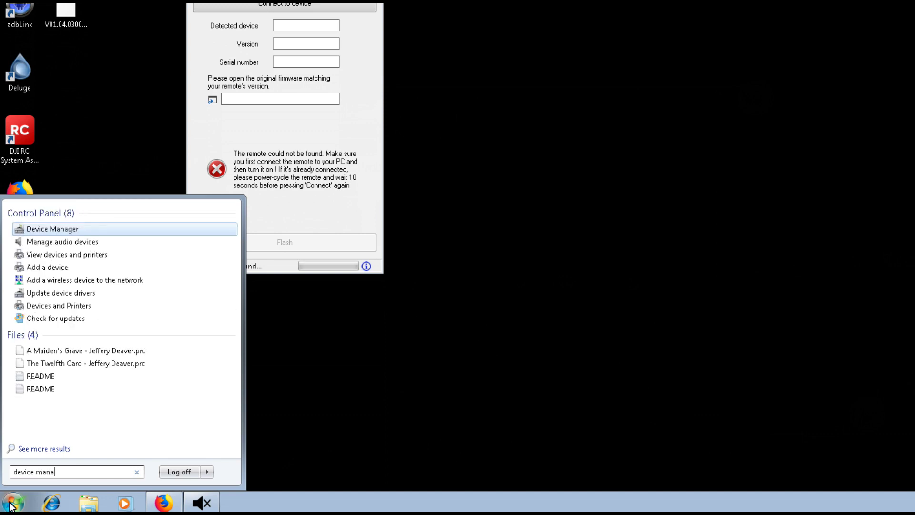
{"action": "left_click", "coordinate": [56, 230]}
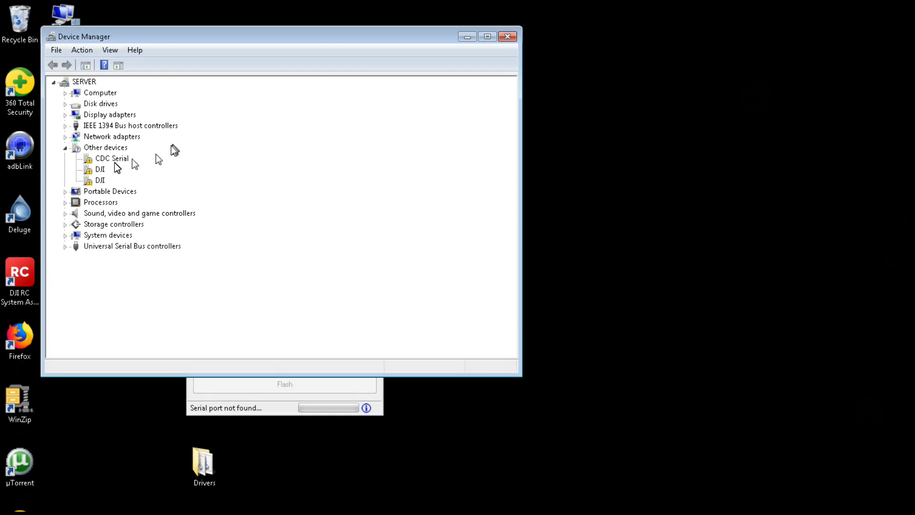
Update the driver of the unrecognised CDC Serial device manually from the drivers folder on the Desktop
{"action": "left_click", "coordinate": [99, 160]}
{"action": "right_click", "coordinate": [100, 160]}
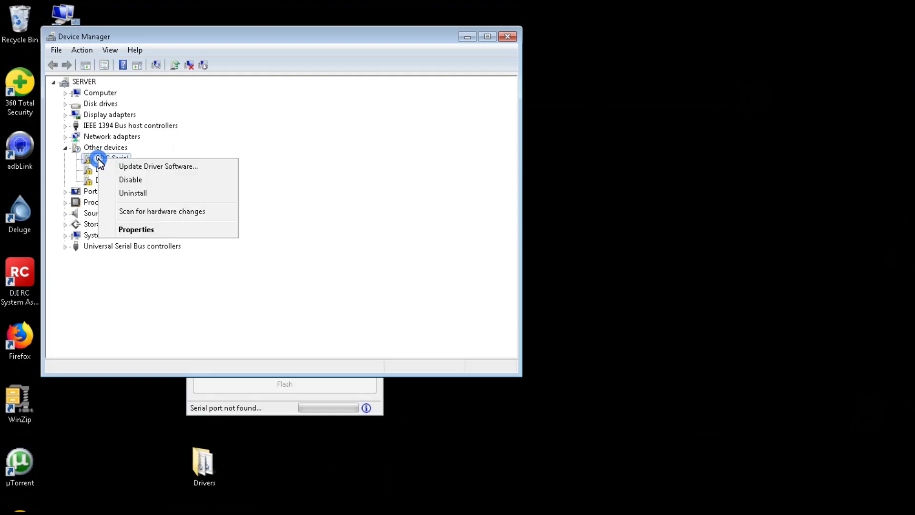
{"action": "left_click", "coordinate": [118, 166]}
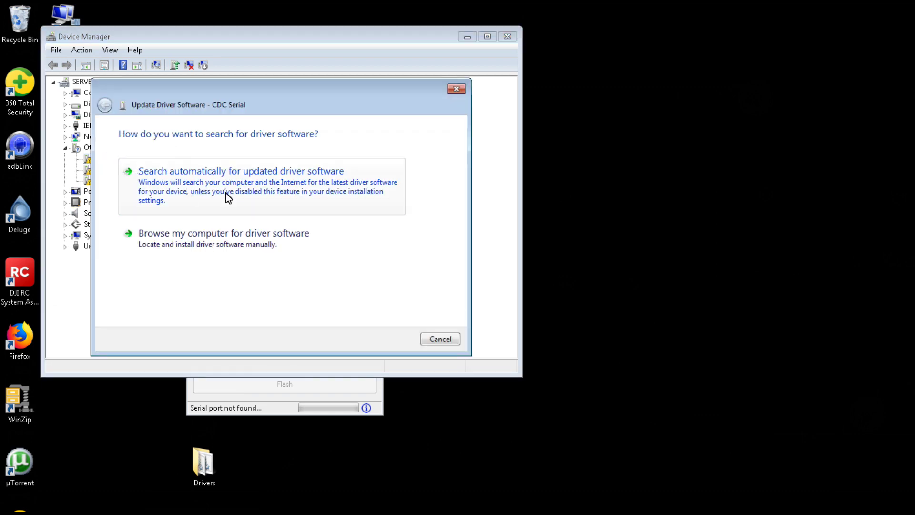
{"action": "left_click", "coordinate": [278, 226]}
{"action": "left_click", "coordinate": [381, 179]}
{"action": "left_click", "coordinate": [520, 274]}
{"action": "left_click", "coordinate": [615, 437]}
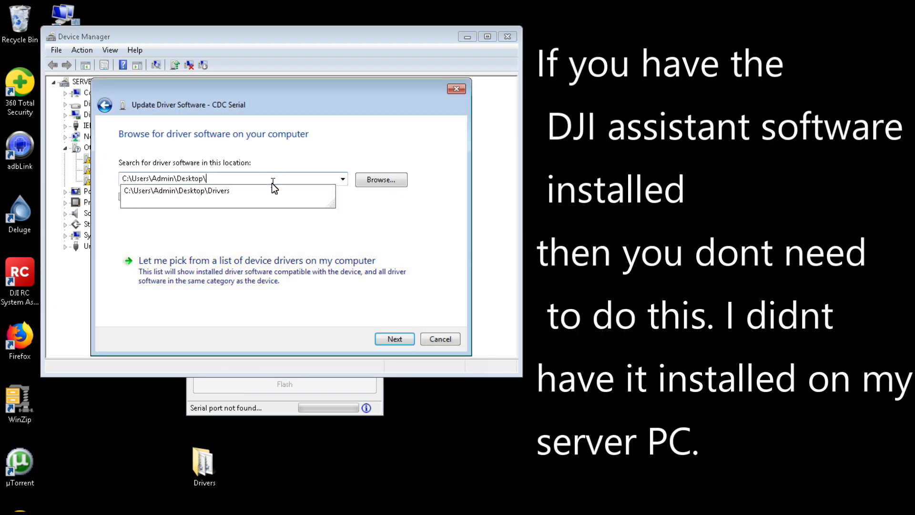
{"action": "left_click", "coordinate": [395, 338]}
{"action": "left_click", "coordinate": [504, 314]}
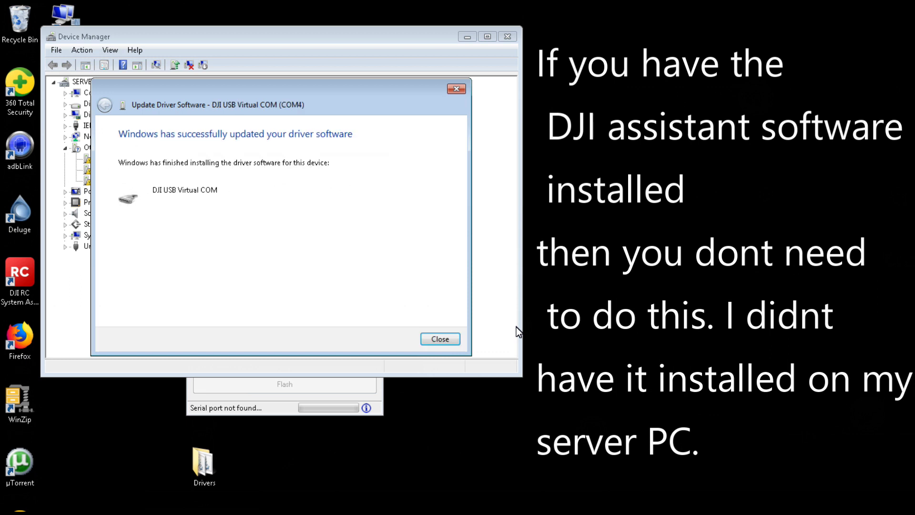
{"action": "left_click", "coordinate": [440, 339]}
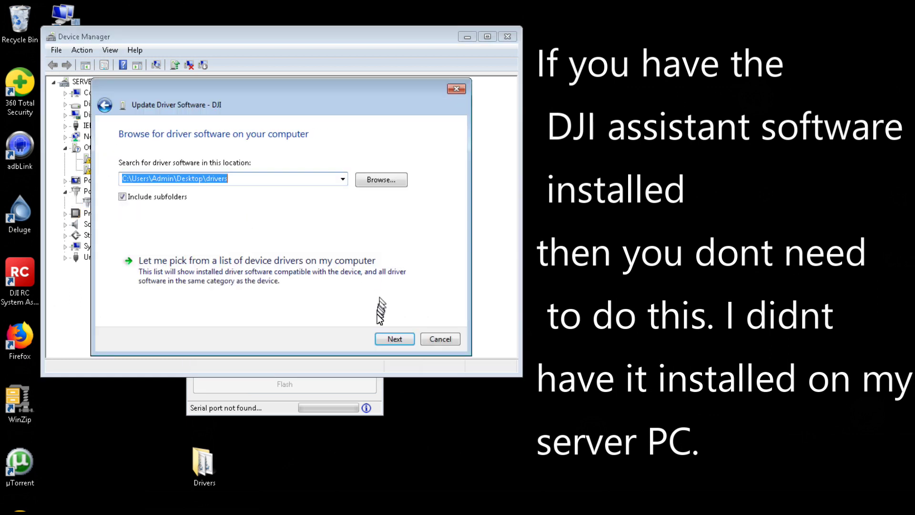
Install the drivers for both unrecognised DJI devices from the Desktop drivers folder, including subfolders, and close Device Manager
{"action": "left_click", "coordinate": [395, 338]}
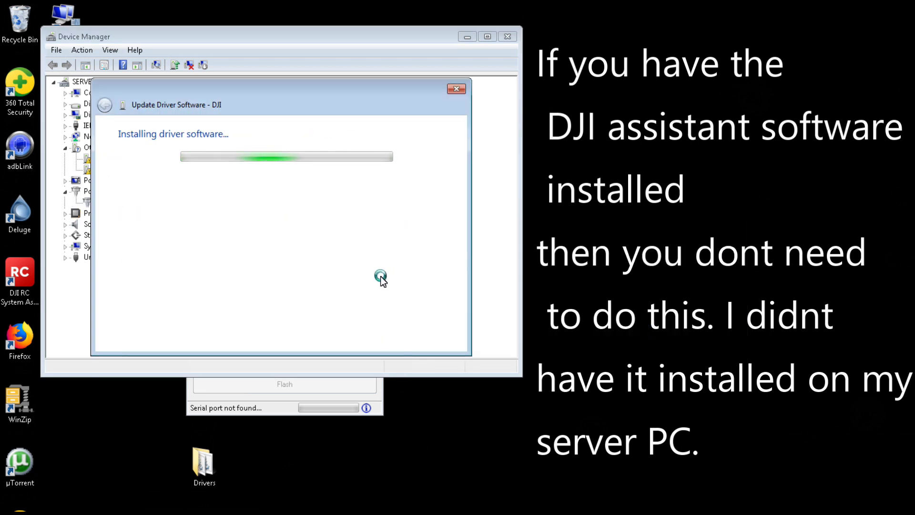
{"action": "left_click", "coordinate": [440, 339]}
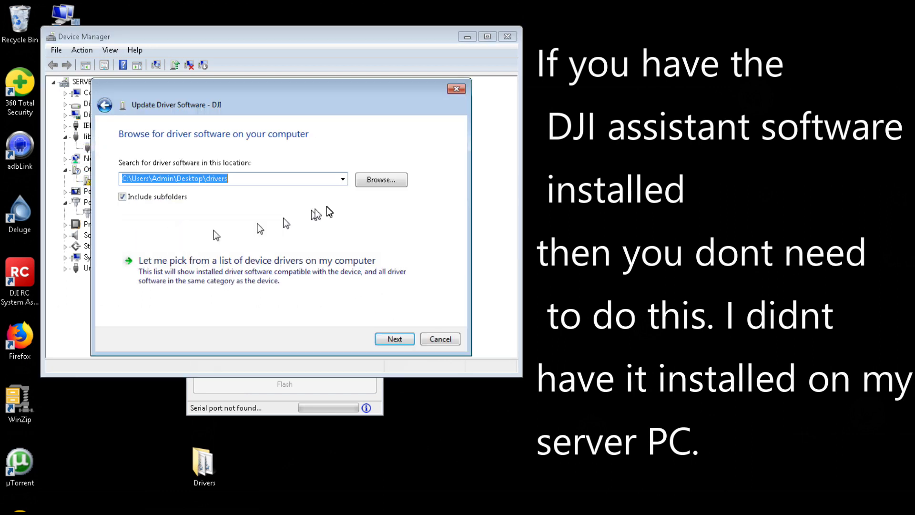
{"action": "left_click", "coordinate": [401, 339]}
{"action": "left_click", "coordinate": [440, 339]}
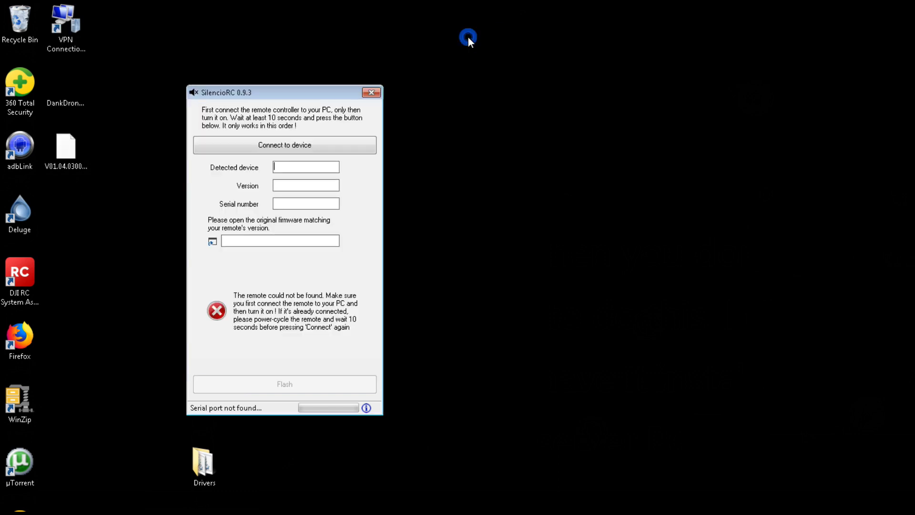
{"action": "left_click", "coordinate": [467, 38]}
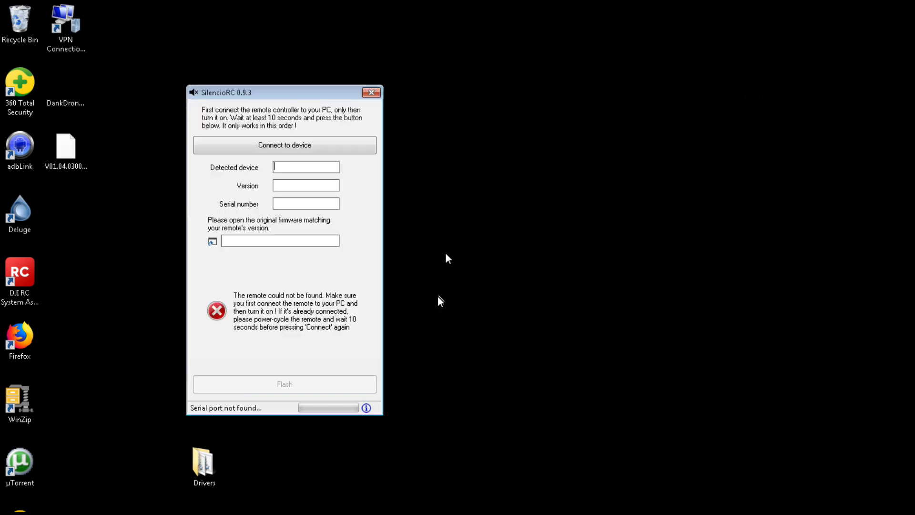
Connect SilencioRC to the remote controller and load V01.04.0300_RC_Mavic_dji_system.bin from the Desktop as the original firmware
{"action": "left_click", "coordinate": [292, 152]}
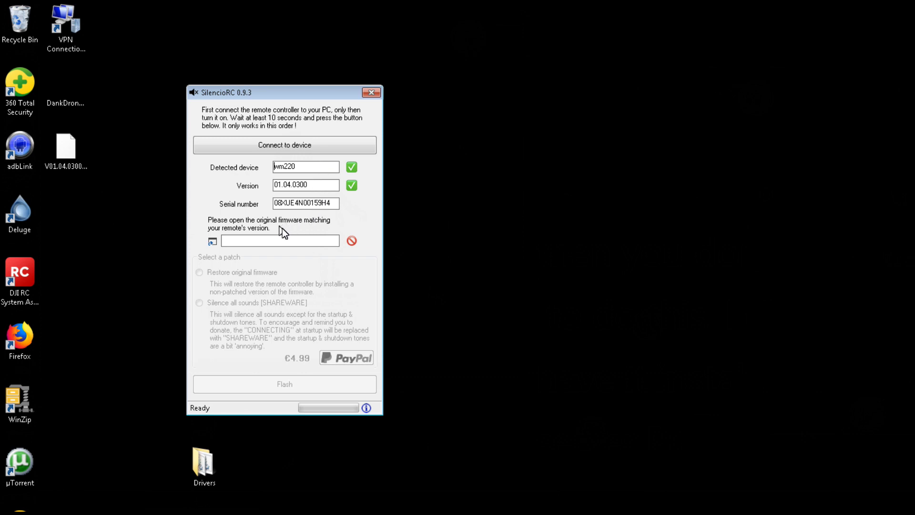
{"action": "left_click", "coordinate": [215, 243]}
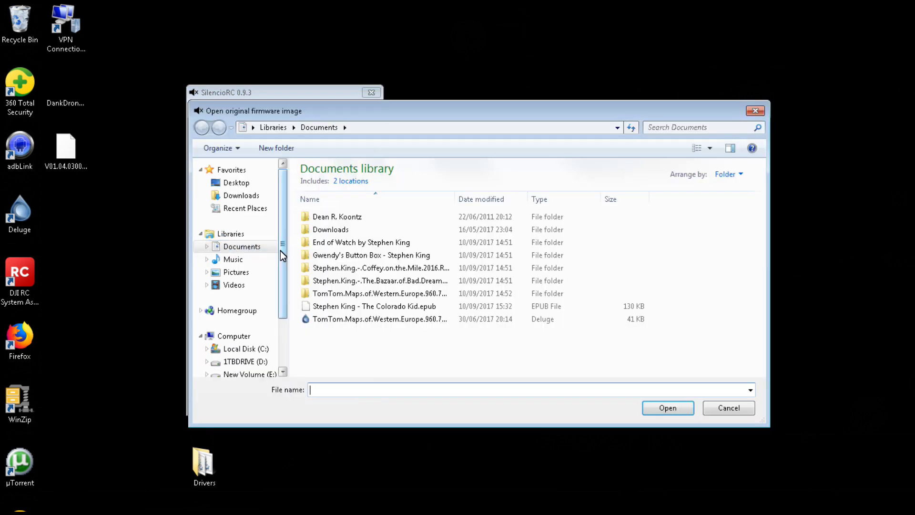
{"action": "left_click", "coordinate": [237, 182]}
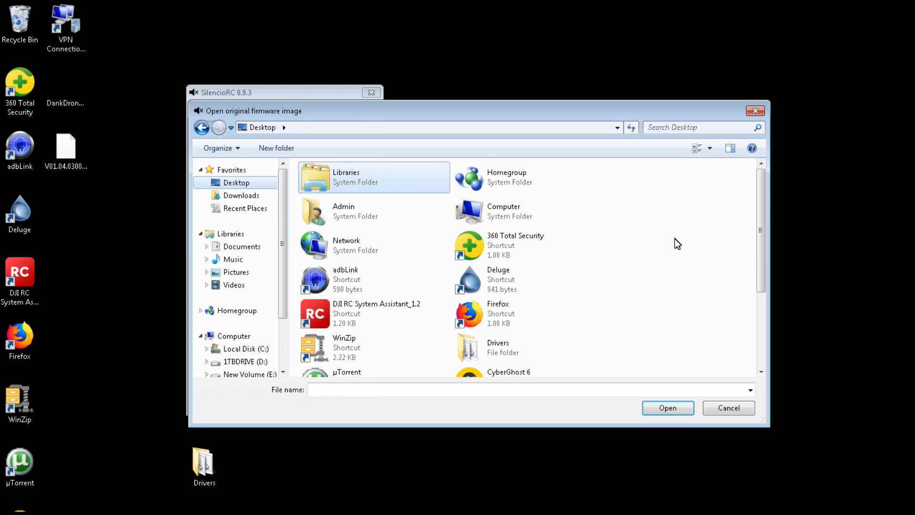
{"action": "left_click_drag", "start_coordinate": [761, 268], "coordinate": [762, 321]}
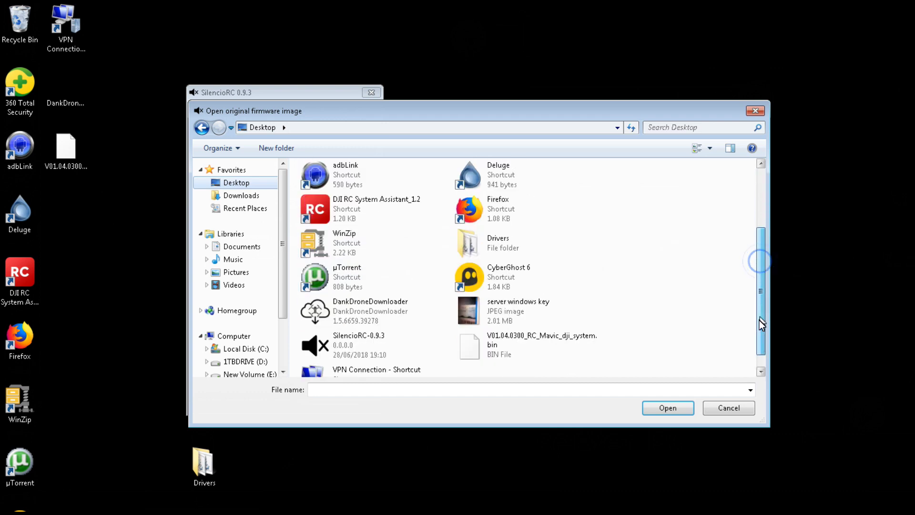
{"action": "left_click", "coordinate": [573, 341]}
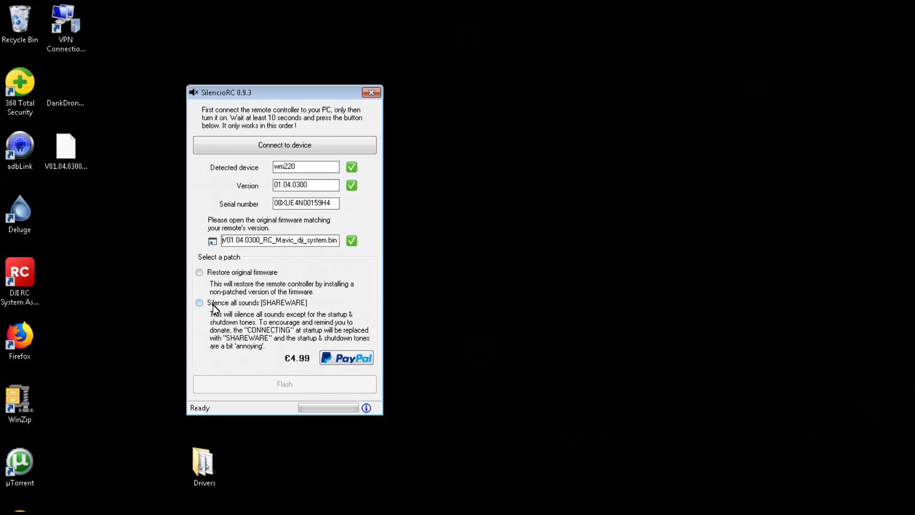
Select the shareware patch that silences all sounds and open the €4.99 PayPal payment for it
{"action": "left_click", "coordinate": [199, 303]}
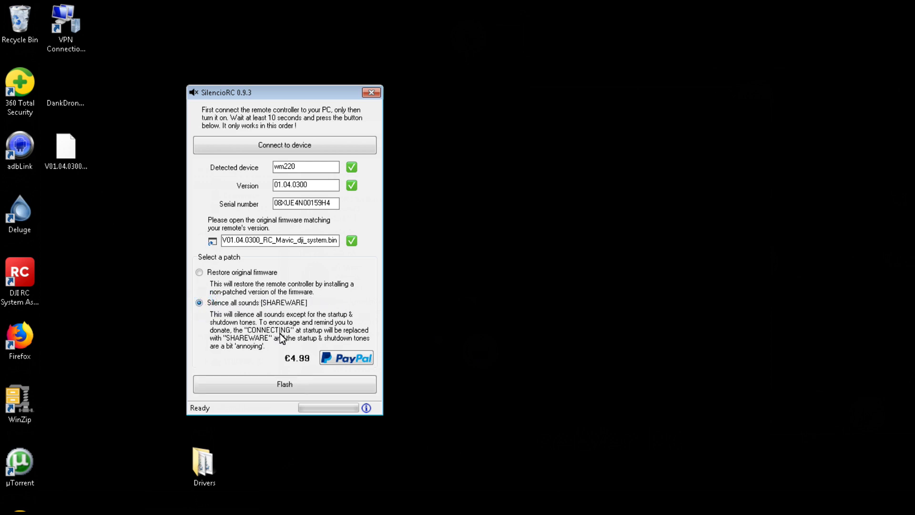
{"action": "left_click", "coordinate": [353, 356]}
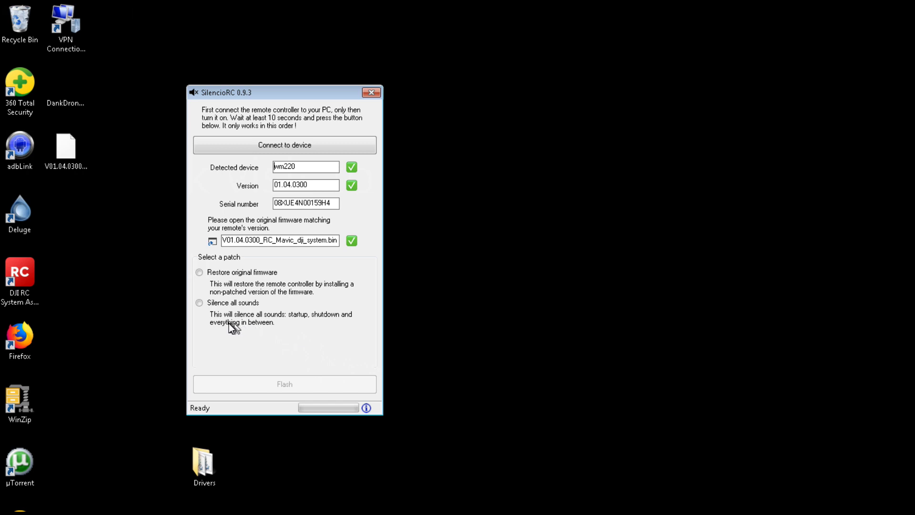
Choose the full Silence all sounds patch and flash it to the remote controller
{"action": "left_click", "coordinate": [201, 303]}
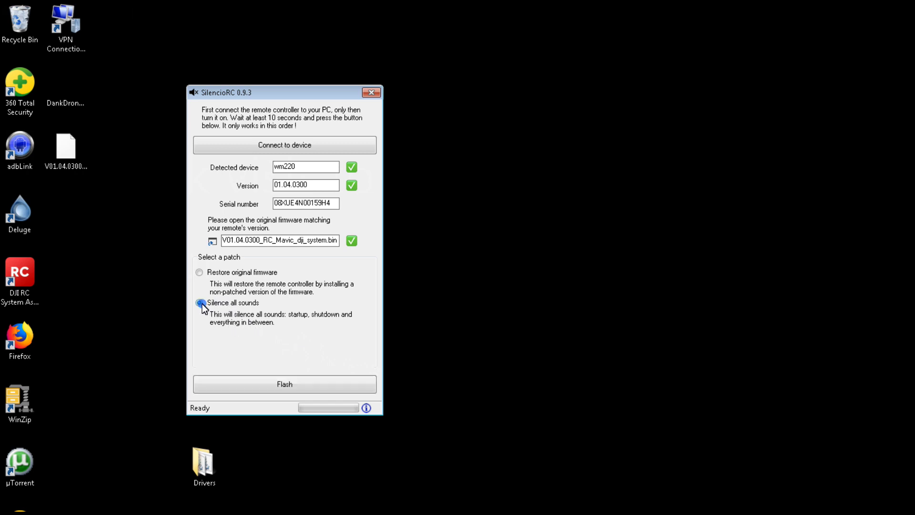
{"action": "left_click", "coordinate": [291, 384]}
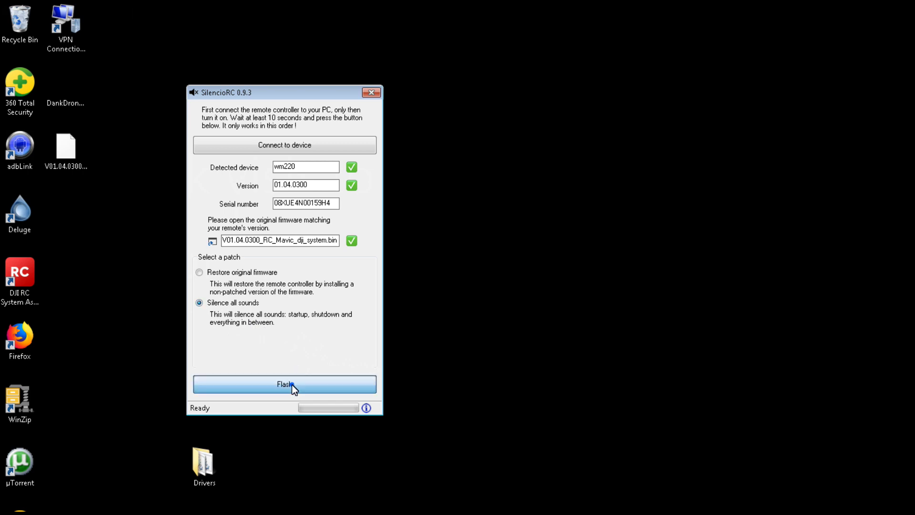